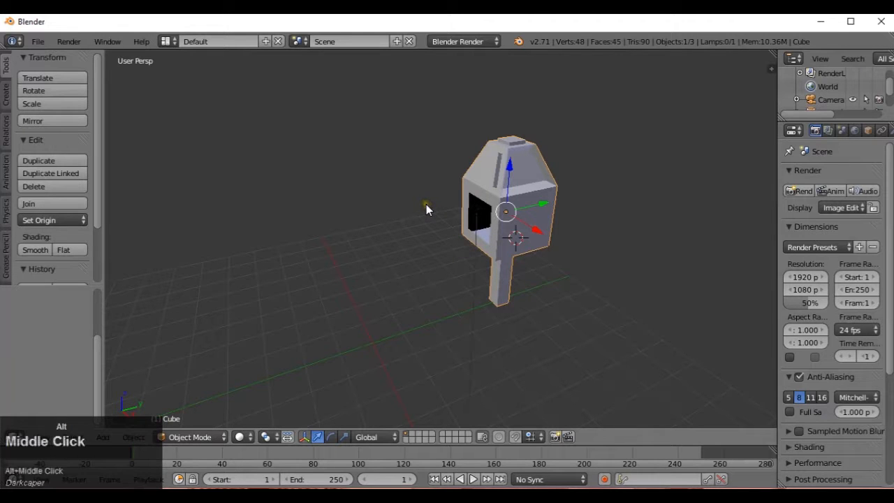
- Duplicate the house-shaped post model and move the copy about -6.55 units along the global Y axis
middle_drag(426, 204, 429, 273)
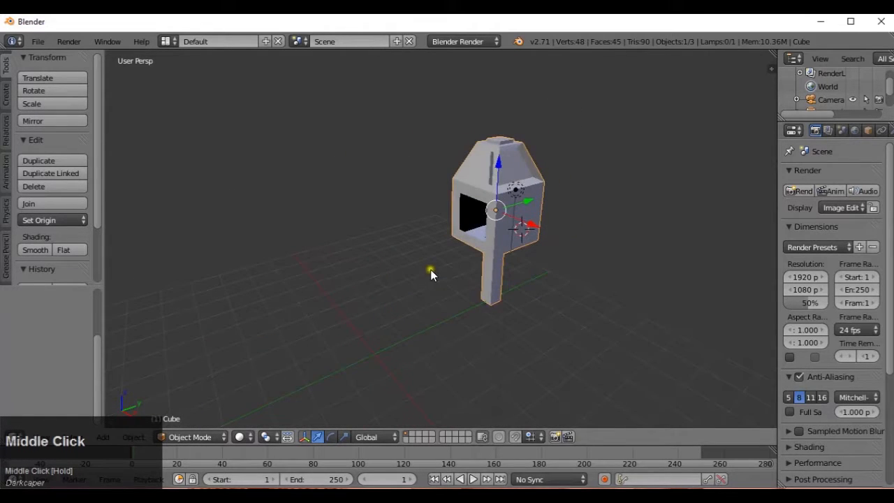
scroll(434, 255, up, 1)
scroll(476, 222, down, 1)
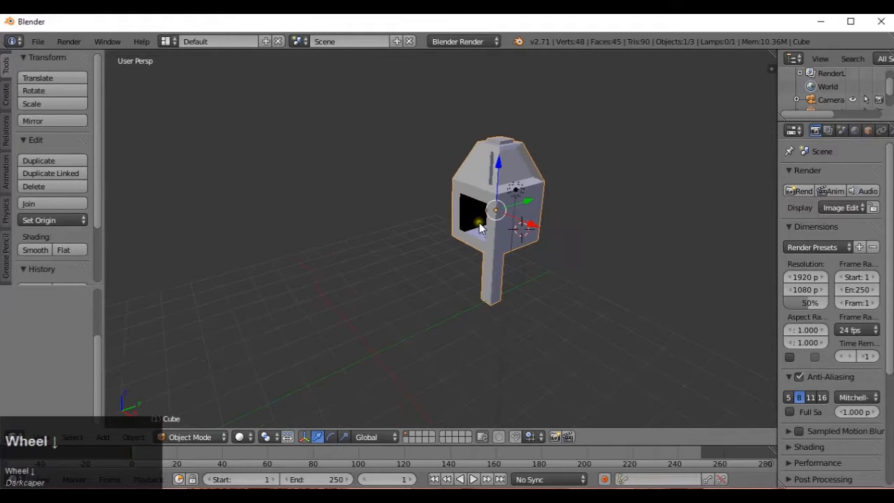
key(shift)
key(shift+d)
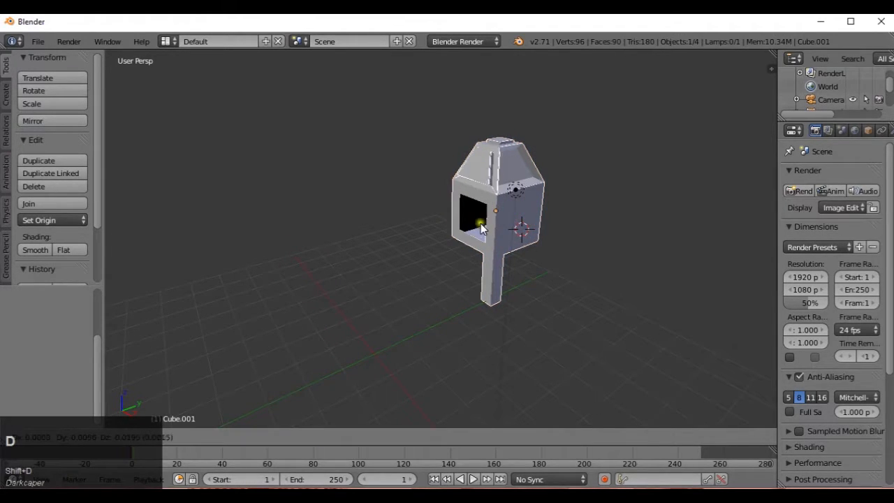
key(y)
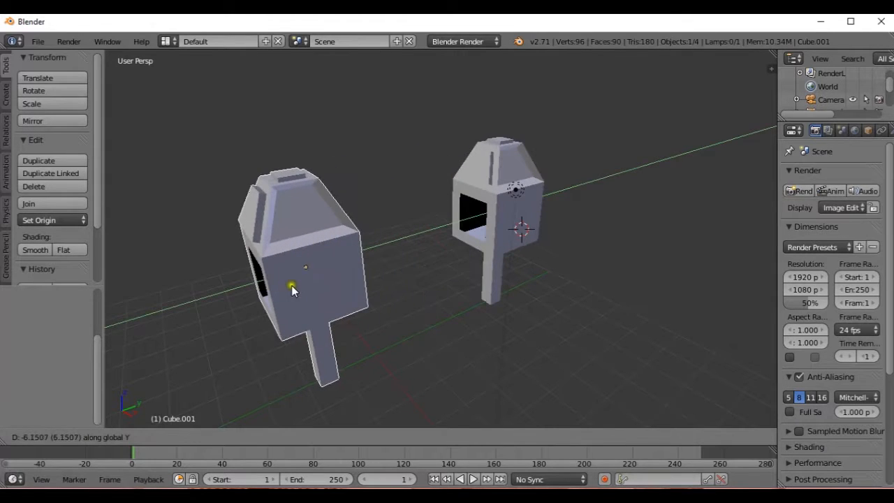
click(275, 290)
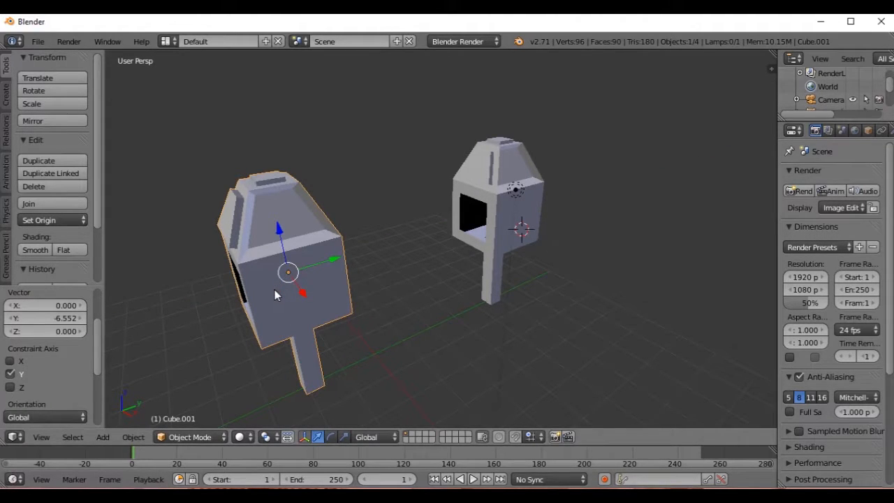
- Mirror the duplicated model along the global Y axis so its opening faces the original, trying the X and Z axes as well
middle_drag(316, 333, 328, 303)
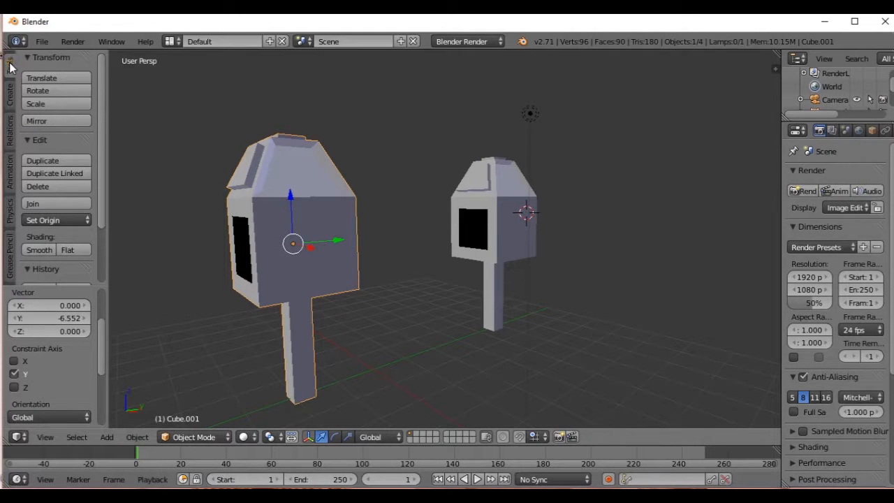
click(65, 119)
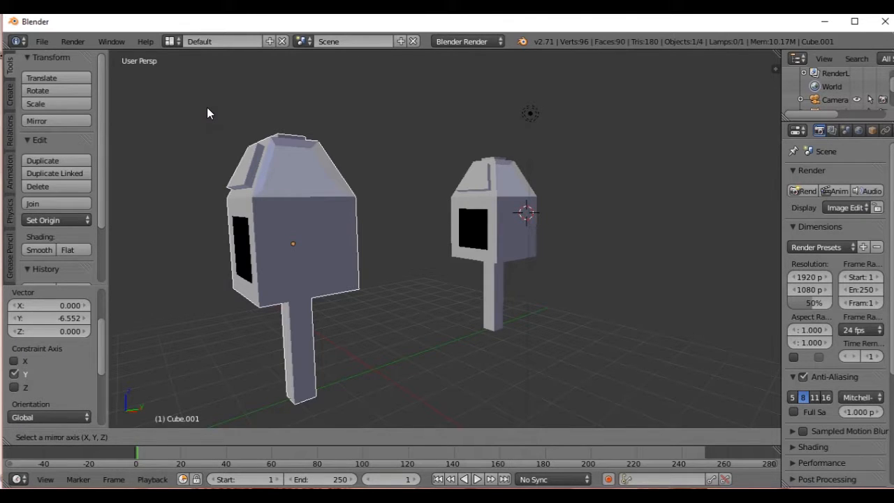
key(y)
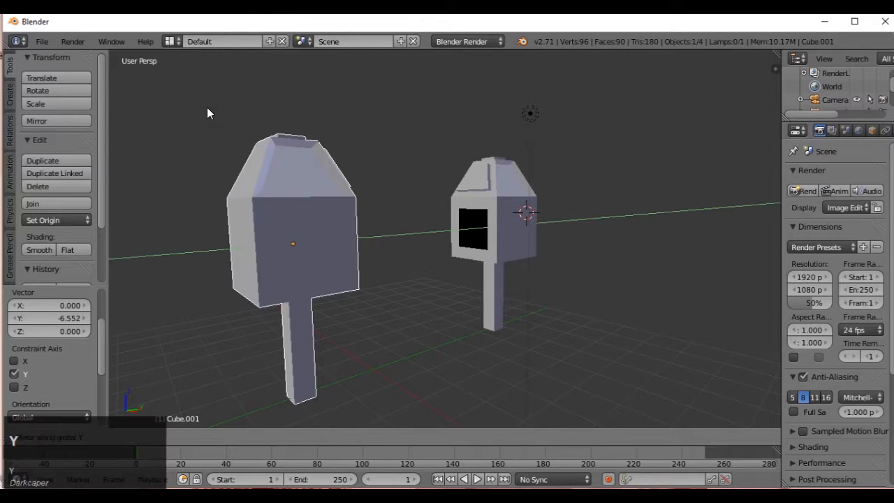
middle_drag(295, 144, 295, 144)
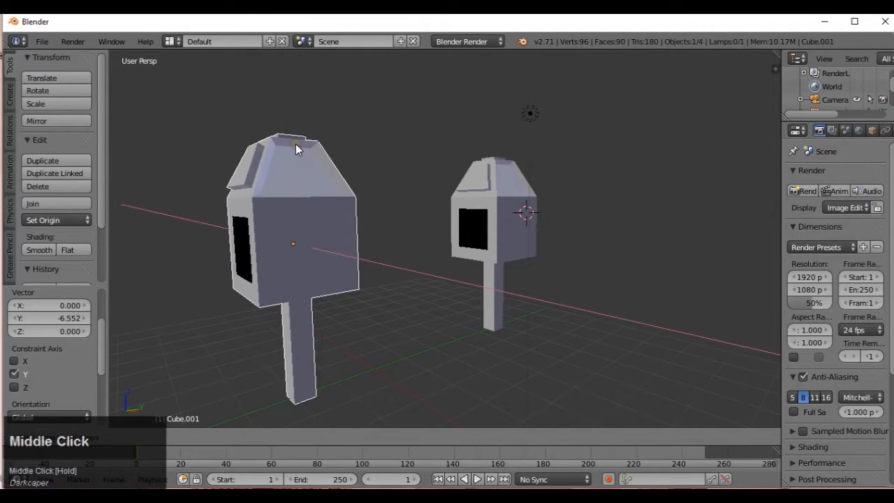
key(y)
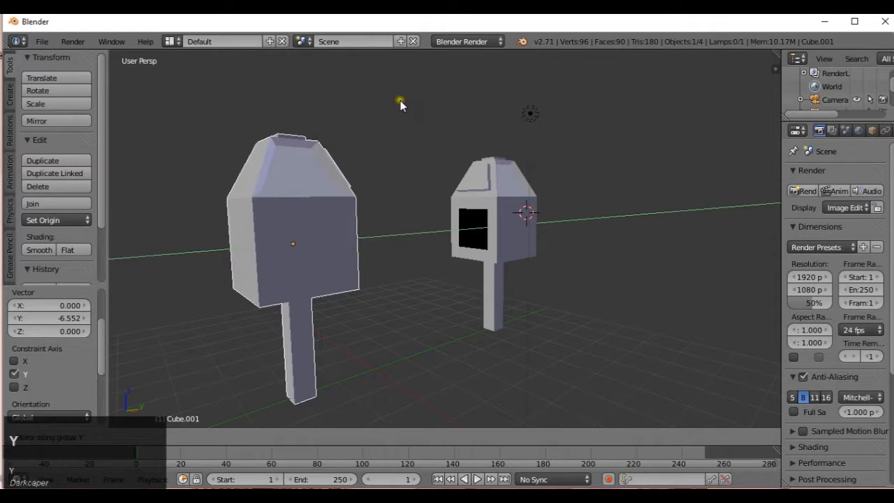
key(z)
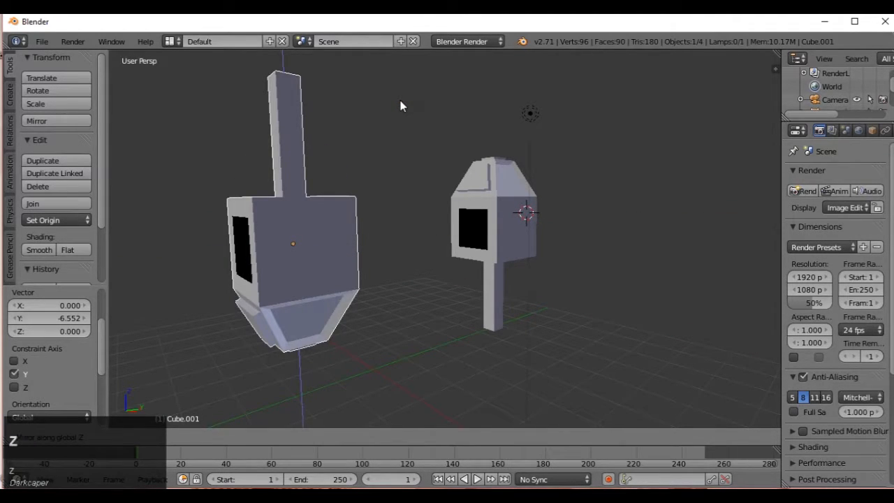
key(x)
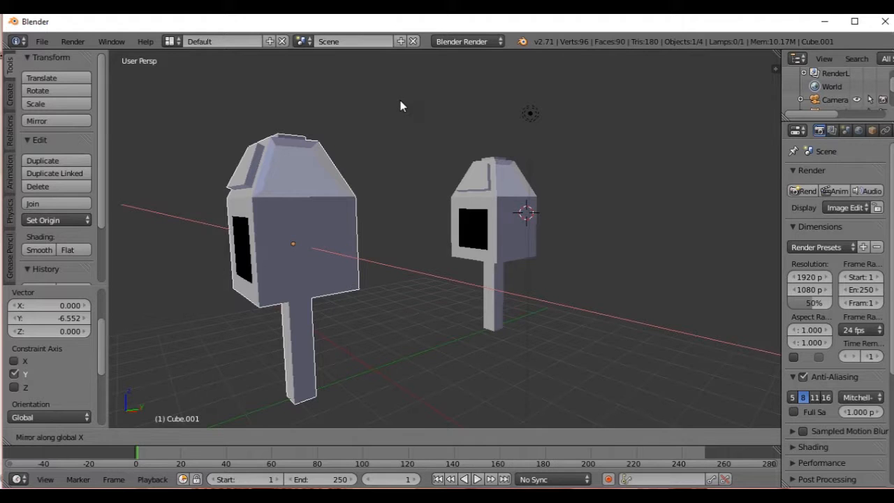
key(y)
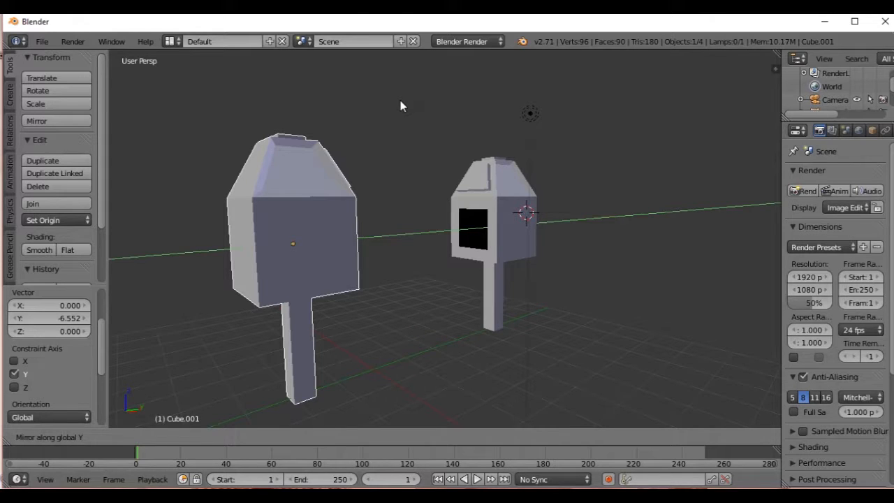
click(400, 106)
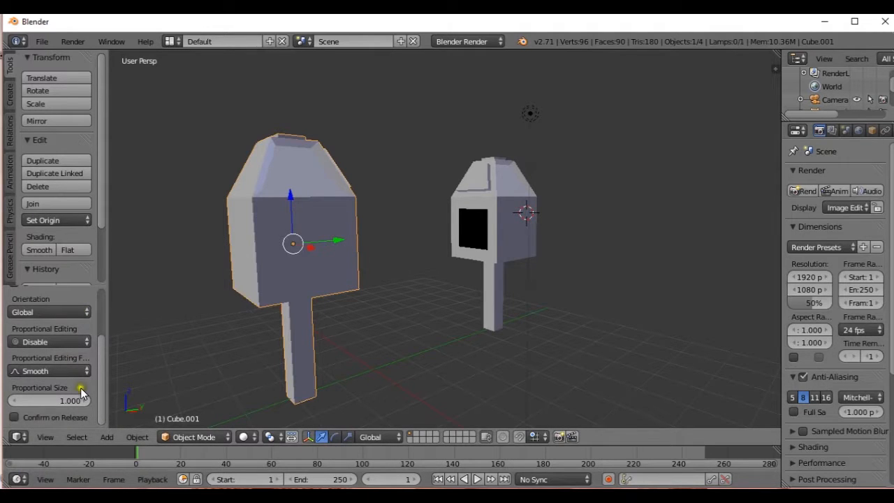
- Try adding the Z axis to the duplicate's mirror constraint and remove it again, keeping only Y
drag(96, 348, 91, 299)
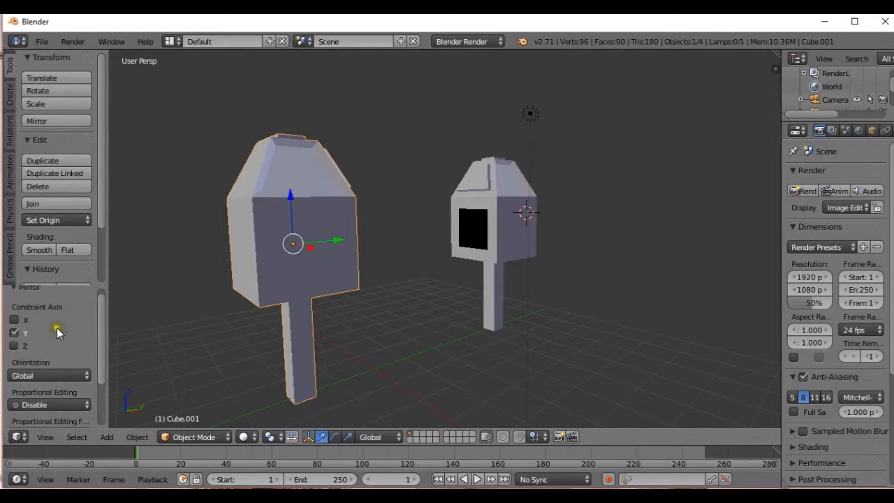
click(15, 346)
click(15, 346)
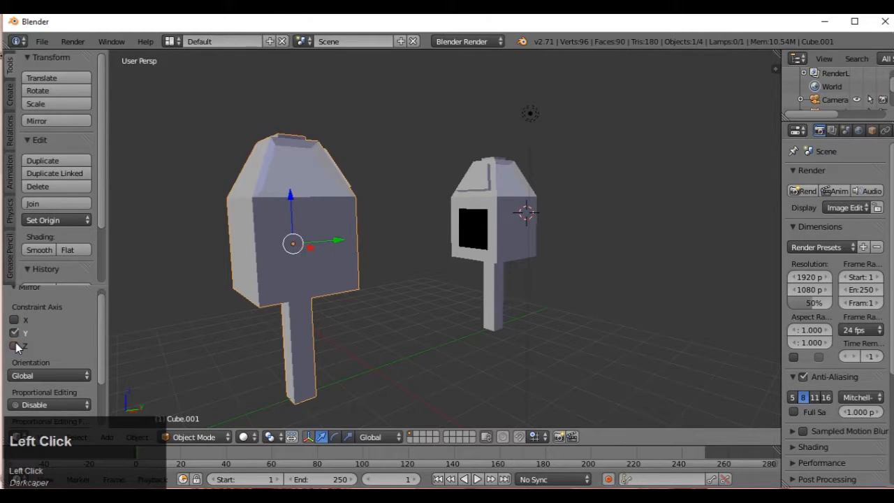
click(15, 345)
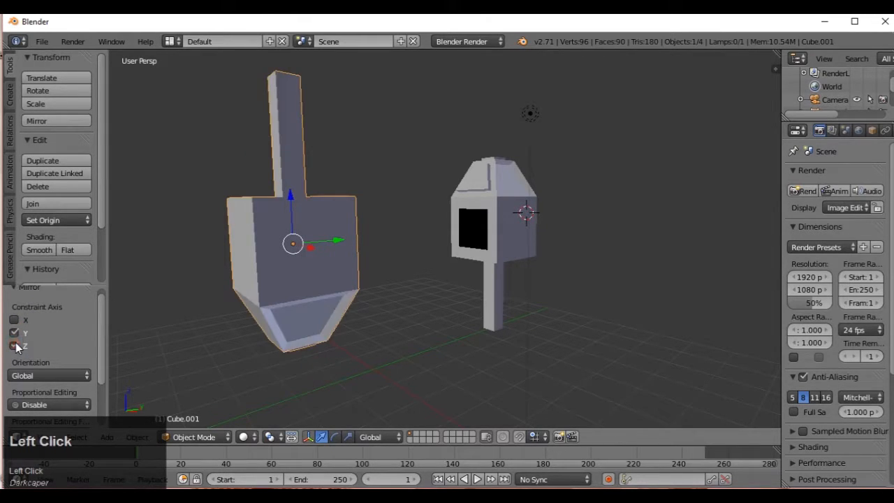
click(14, 345)
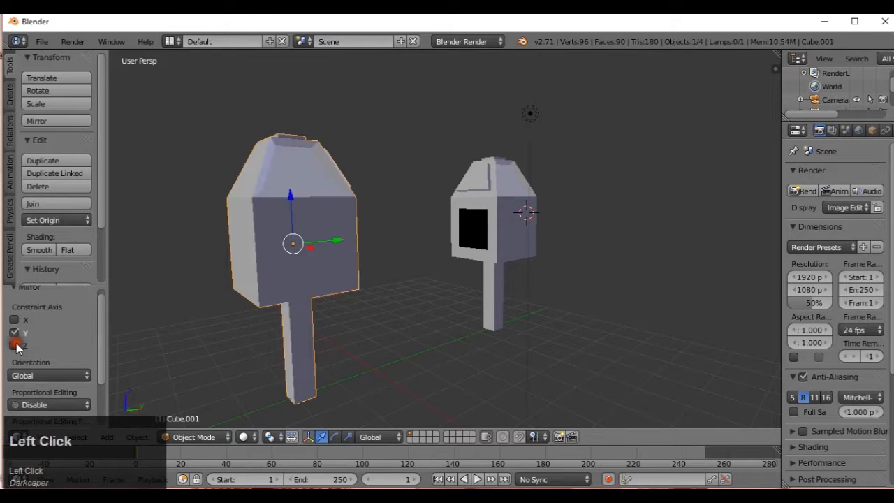
- Select the original model and enter Edit Mode with its front opening in close view
middle_drag(484, 314, 521, 317)
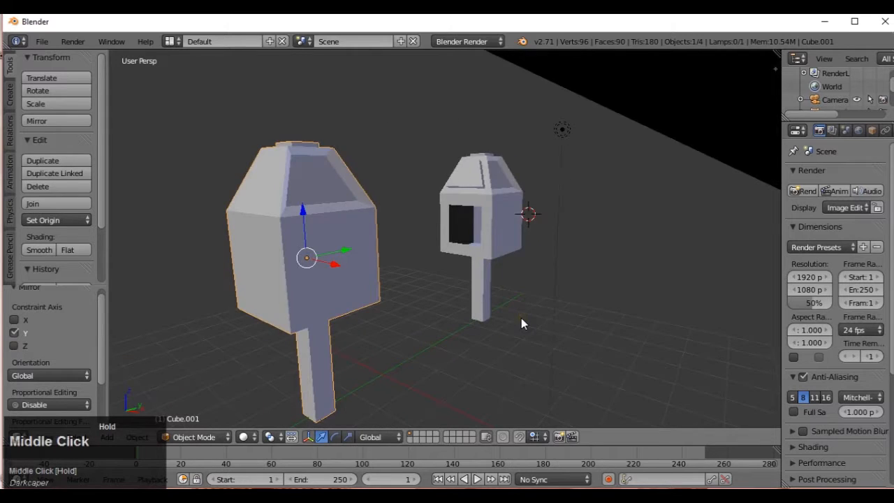
scroll(496, 238, up, 5)
middle_drag(487, 227, 498, 300)
right_click(602, 121)
scroll(484, 304, up, 2)
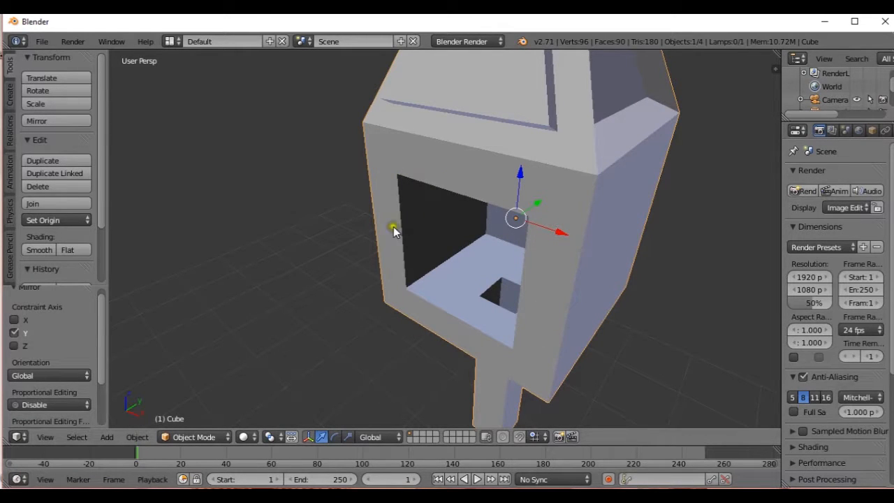
key(Tab)
middle_drag(410, 191, 406, 271)
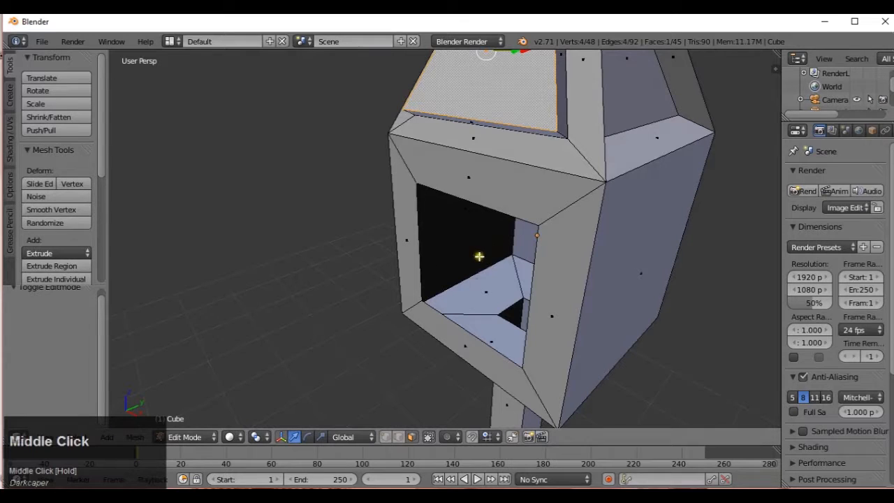
scroll(451, 315, up, 1)
scroll(447, 319, up, 1)
scroll(447, 319, down, 4)
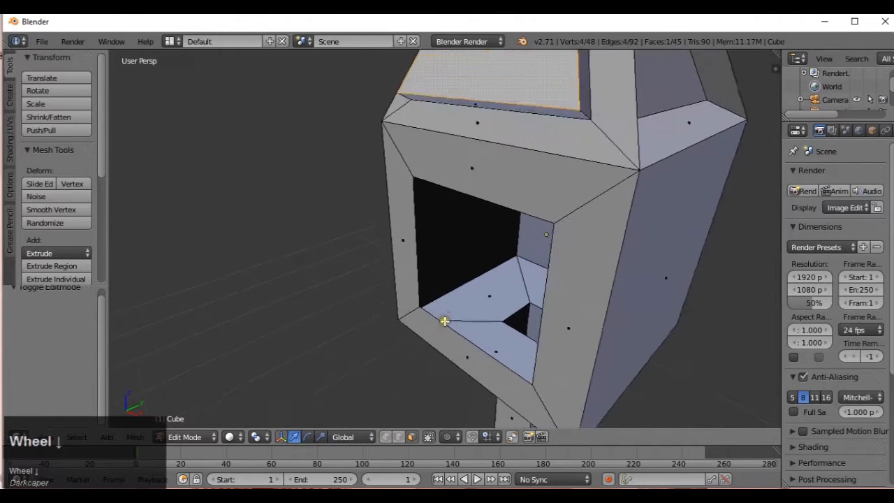
scroll(454, 307, up, 2)
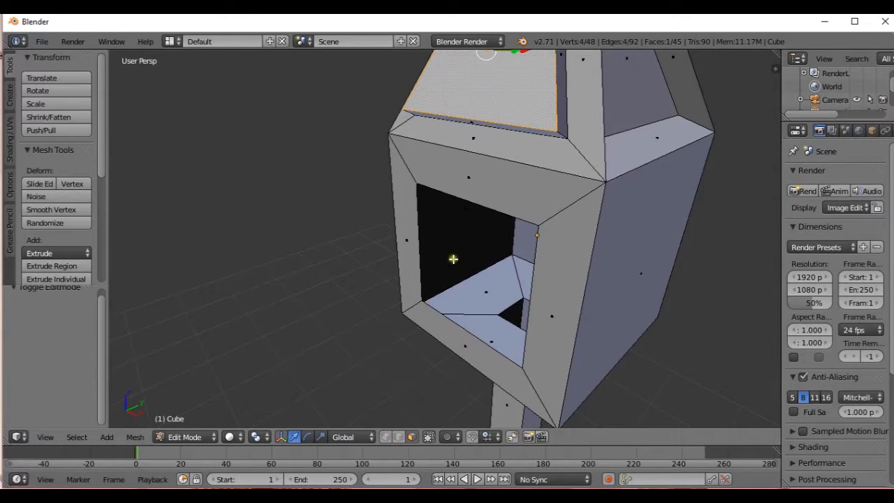
- Try filling the front opening with a face made from its upper and lower edges, and undo the fill
click(399, 438)
right_click(445, 192)
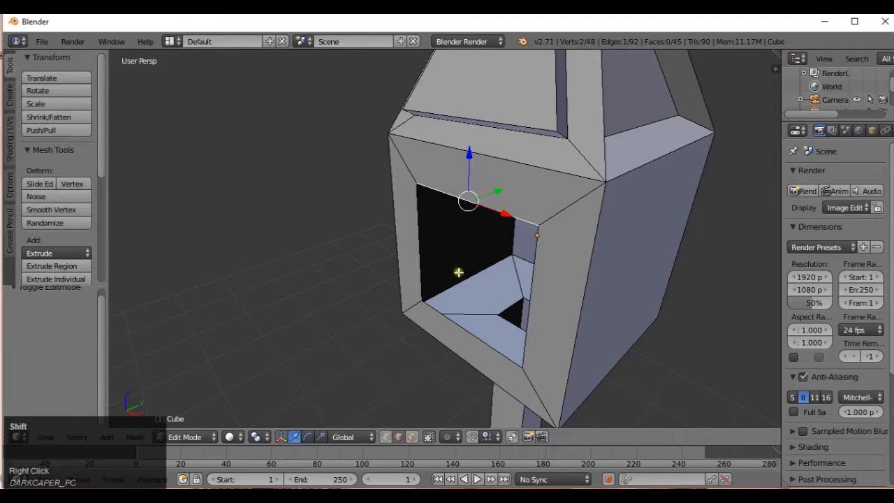
shift+right_click(457, 324)
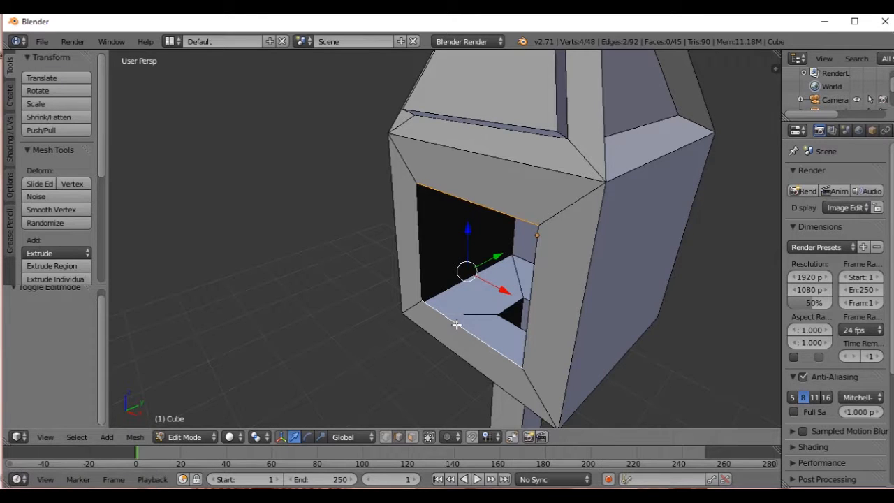
key(f)
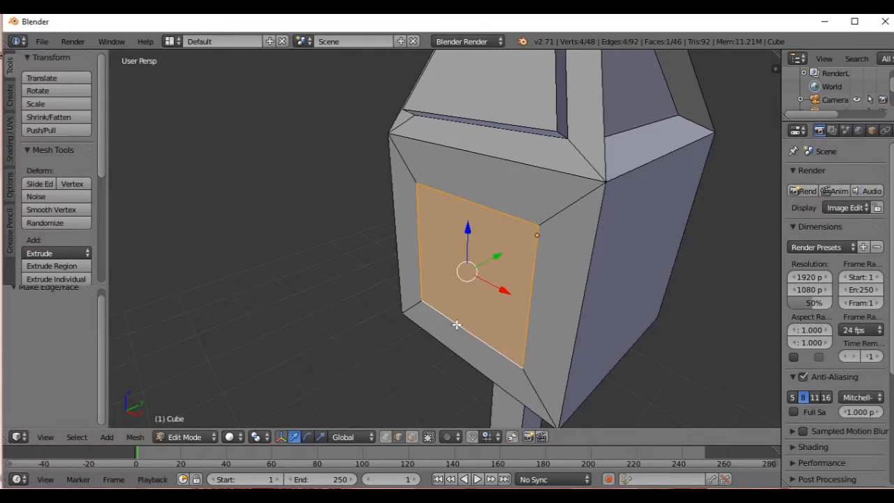
key(ctrl+z)
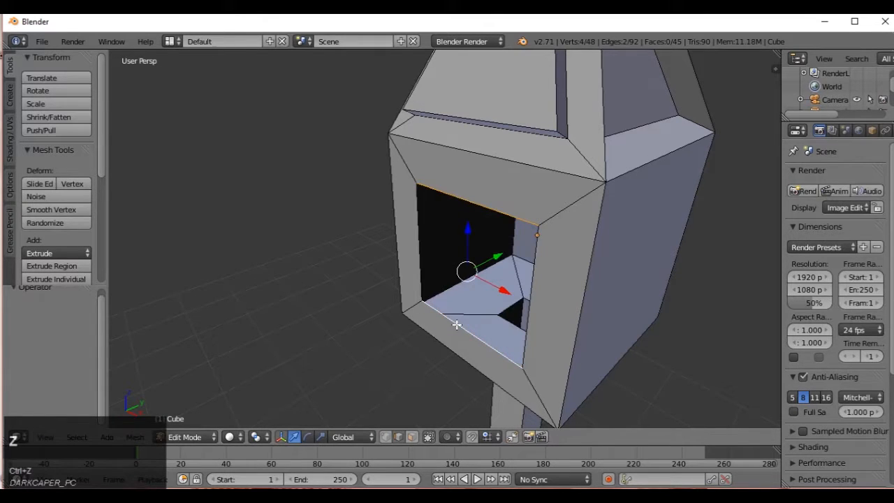
- Try filling part of the front opening with a triangular face made from three corner vertices, and undo it
click(389, 434)
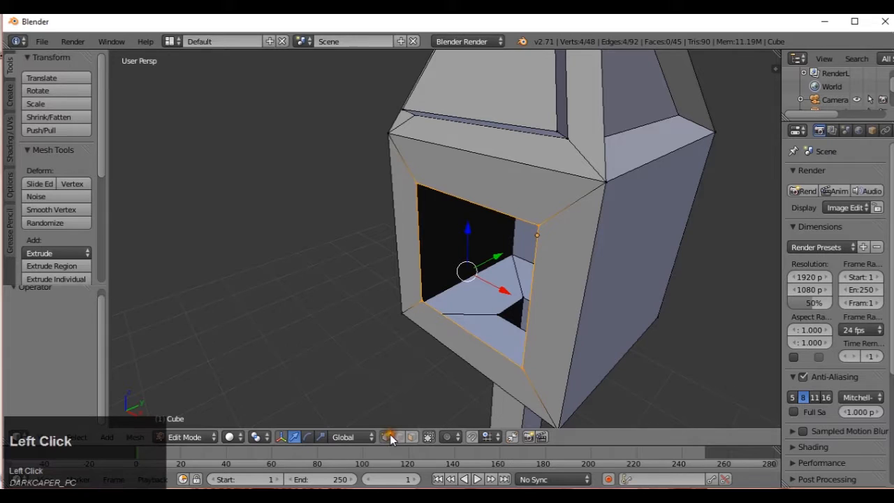
right_click(417, 183)
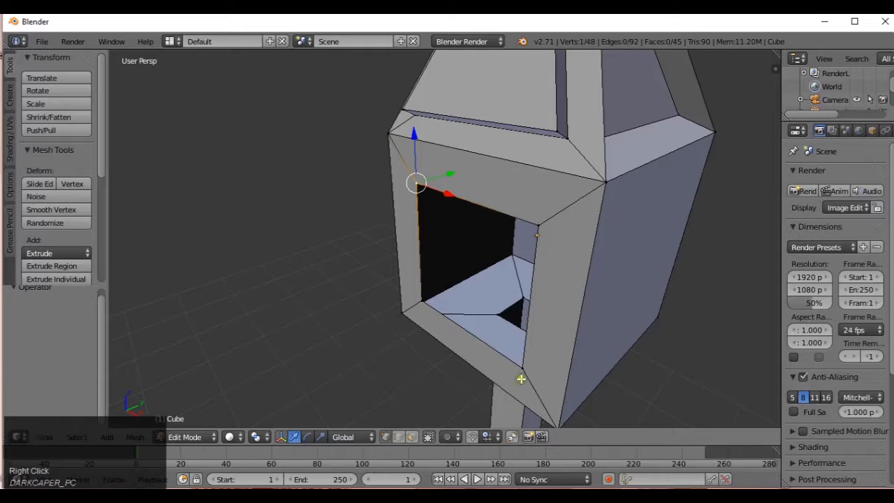
shift+right_click(423, 297)
shift+right_click(423, 297)
shift+right_click(539, 227)
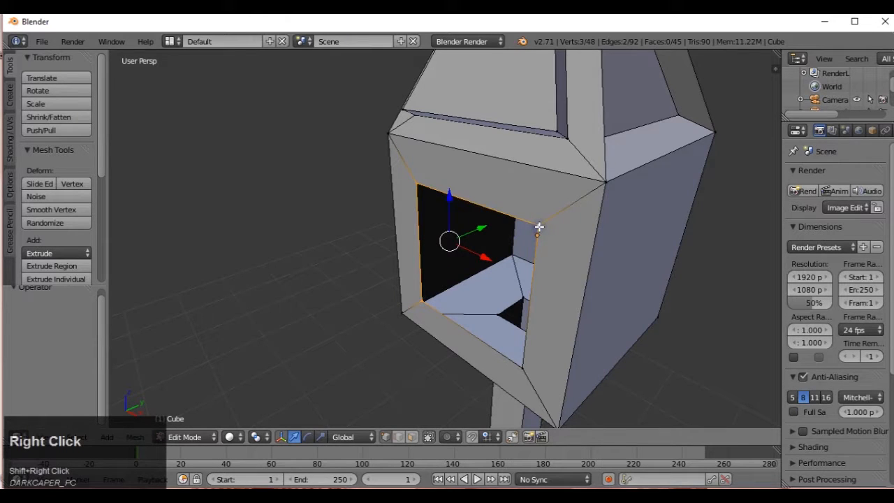
key(f)
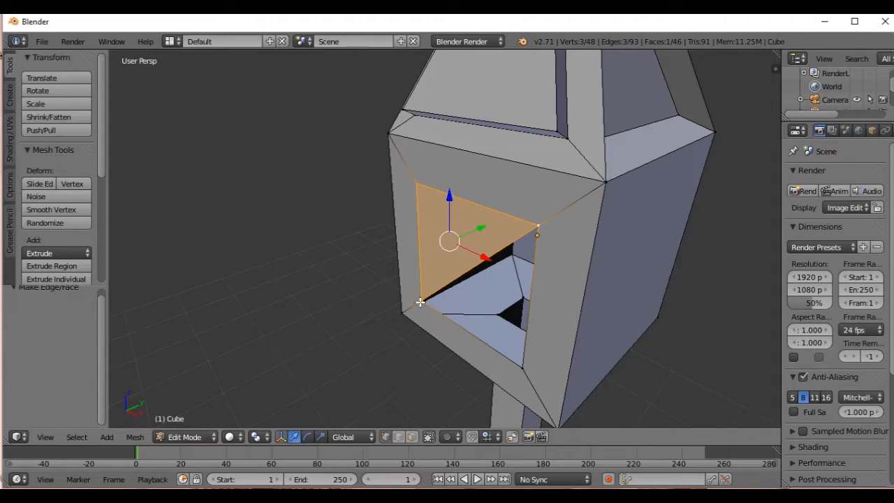
key(ctrl+z)
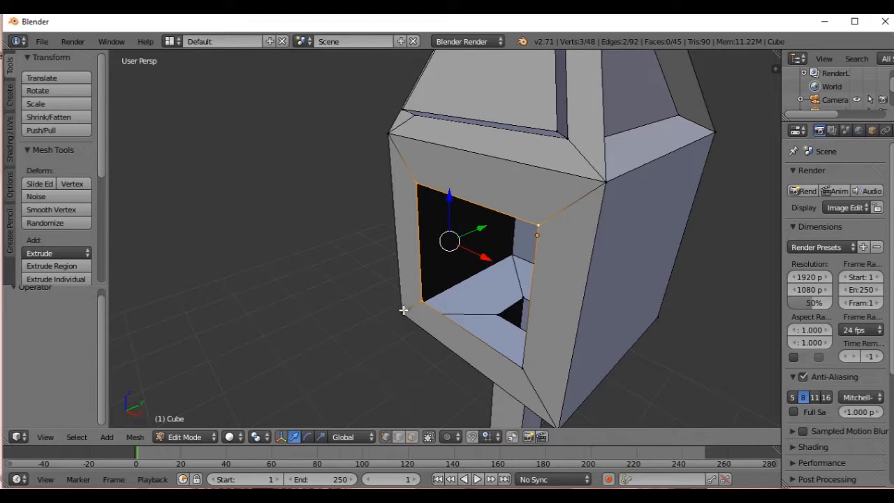
key(f)
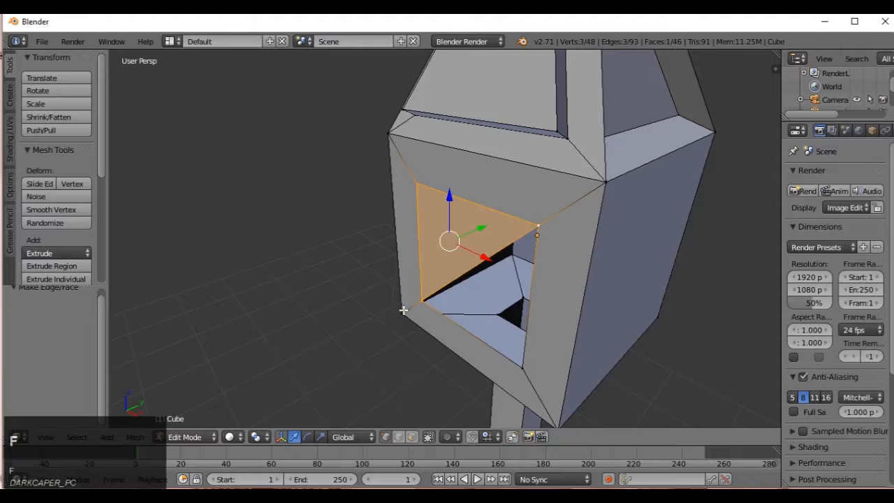
key(ctrl+z)
- Return the original model to Object Mode and bring both models into view
middle_drag(402, 295, 360, 247)
scroll(368, 277, down, 6)
scroll(230, 228, up, 3)
scroll(447, 221, up, 1)
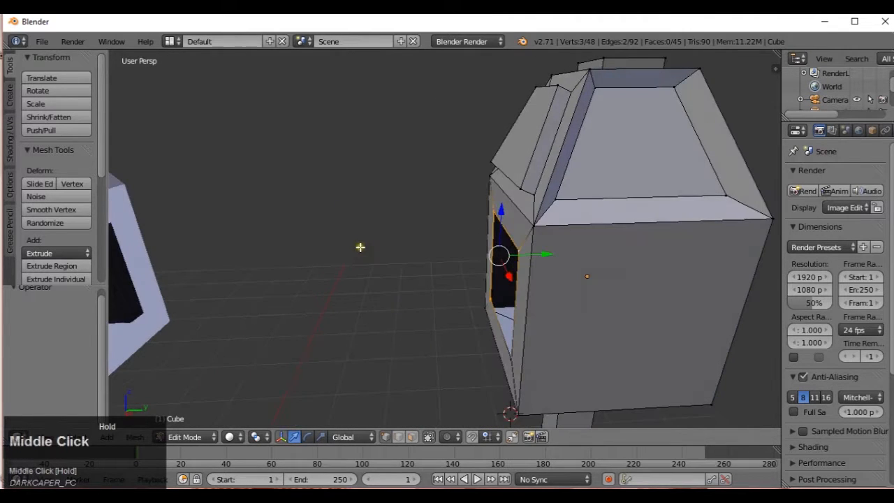
key(Tab)
scroll(468, 212, down, 4)
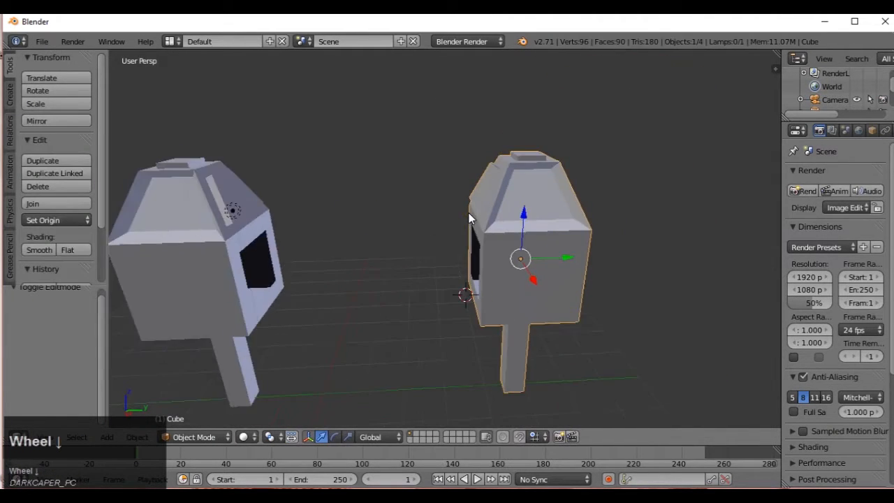
- Select both house-shaped post models and join them into a single object
shift+right_click(317, 244)
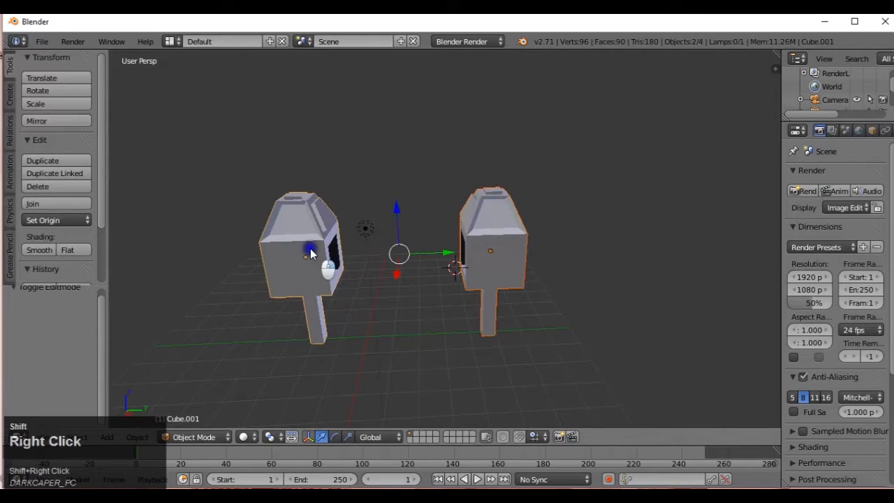
click(75, 202)
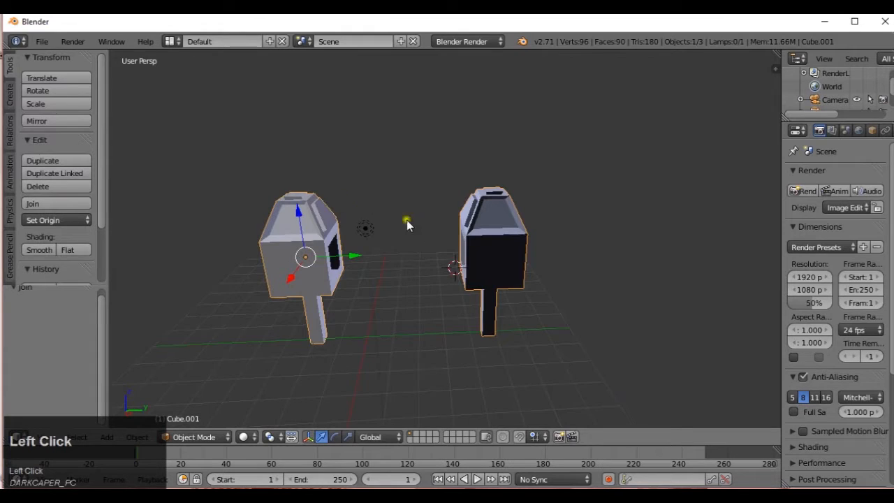
scroll(393, 273, up, 3)
middle_drag(393, 273, 418, 287)
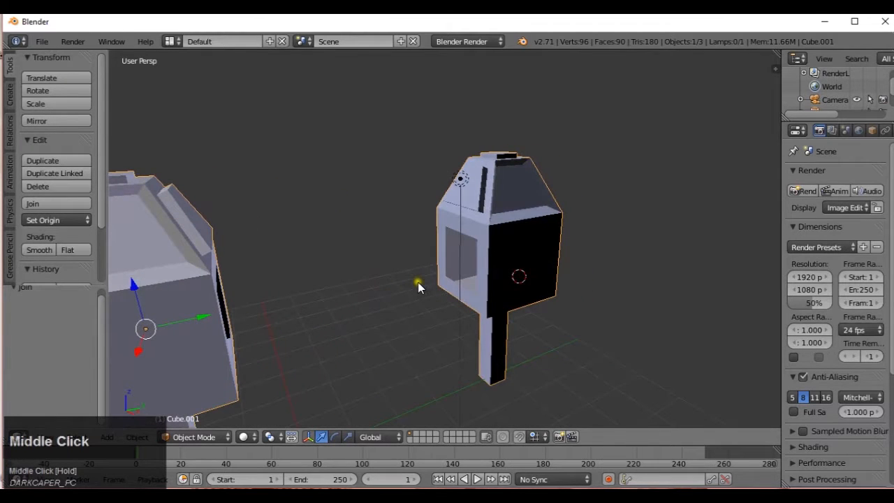
- Enter Edit Mode on the joined object and switch to edge selection with one front opening in close view
key(Tab)
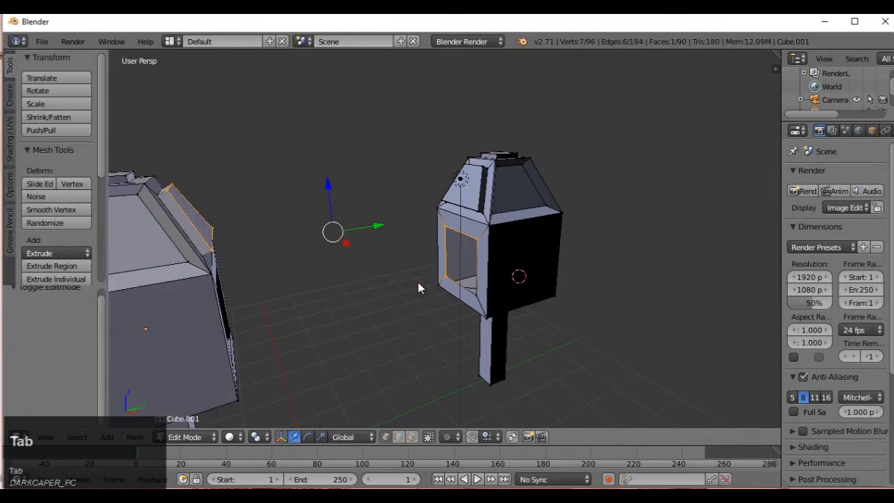
scroll(419, 282, up, 4)
scroll(439, 280, down, 4)
mouse_move(440, 280)
middle_down()
mouse_move(437, 291)
mouse_move(352, 299)
mouse_move(446, 283)
middle_up()
scroll(447, 282, up, 3)
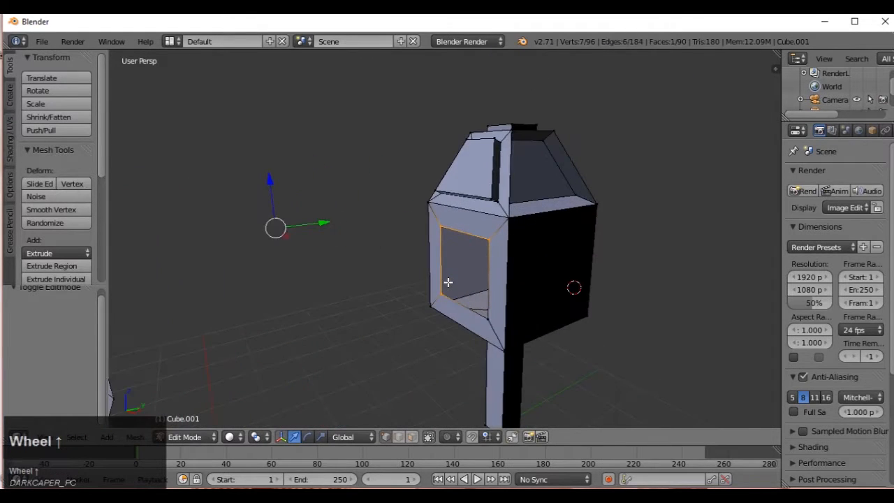
click(399, 437)
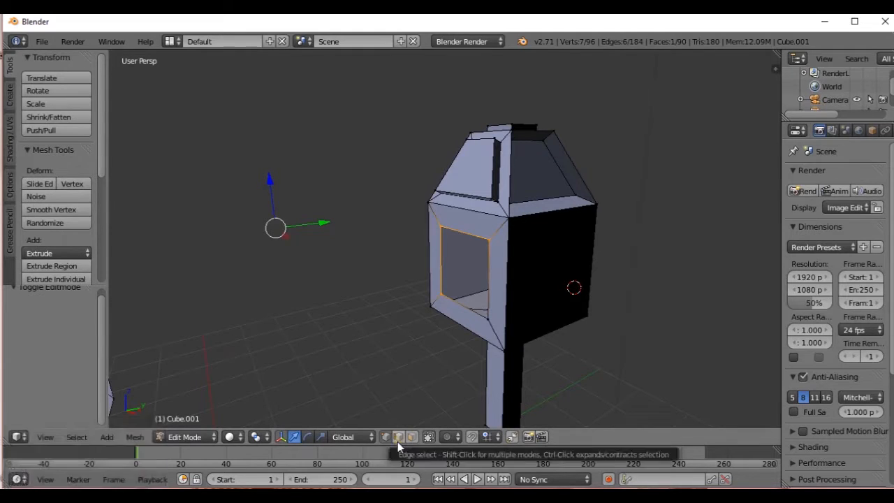
- Create a face between the lower edges of the two facing openings to form the floor of a connecting passage
right_click(461, 311)
middle_drag(466, 329, 345, 321)
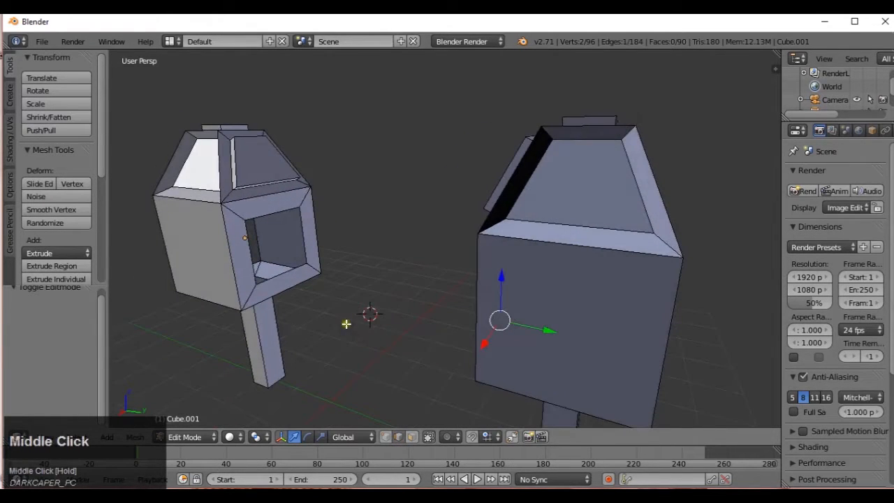
shift+right_click(278, 277)
middle_drag(278, 277, 316, 292)
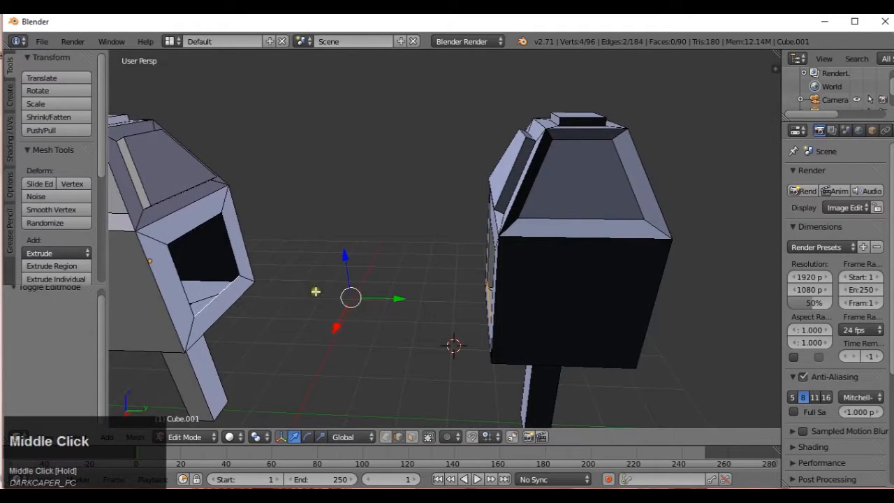
key(f)
- Create a face between the upper edges of the two facing openings to form the passage's ceiling
middle_drag(444, 367, 428, 342)
right_click(230, 241)
middle_drag(238, 250, 381, 243)
shift+right_click(441, 229)
key(f)
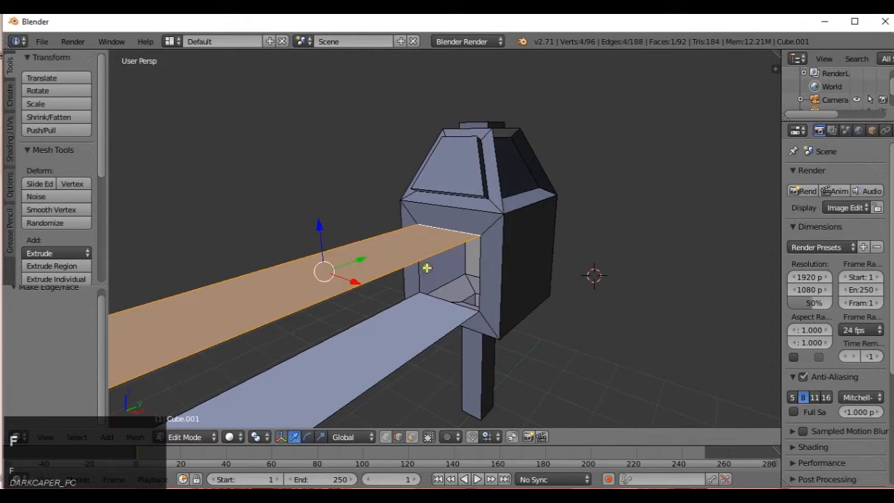
- Close both open sides of the passage with faces made between the long edges of its ceiling and floor
right_click(423, 263)
shift+right_click(427, 344)
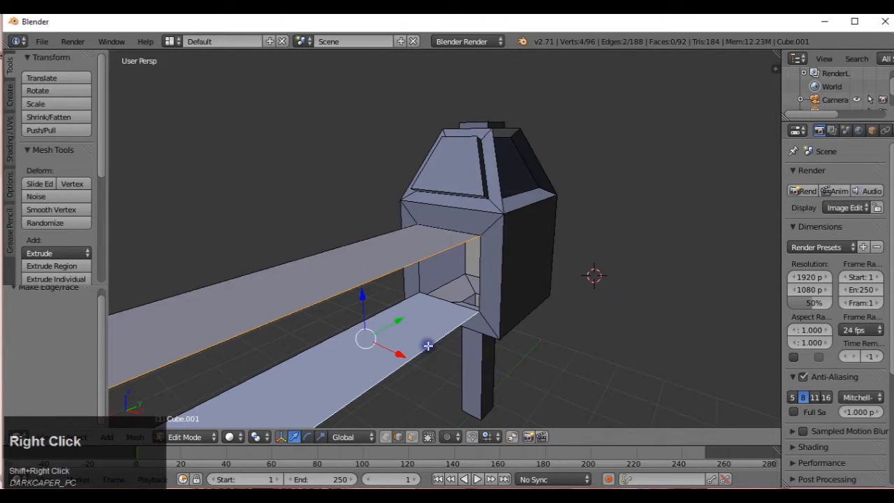
key(f)
middle_drag(427, 345, 514, 289)
right_click(512, 285)
shift+right_click(467, 389)
key(f)
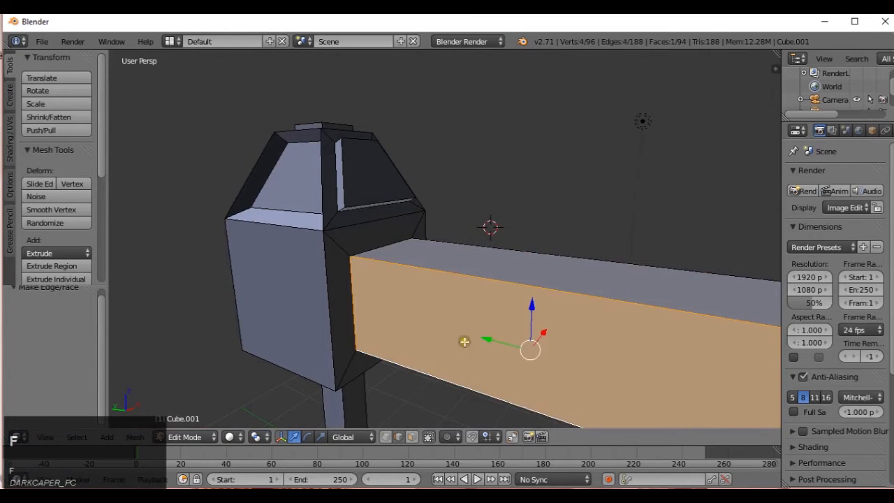
scroll(518, 335, down, 3)
middle_drag(518, 335, 350, 301)
scroll(330, 304, up, 2)
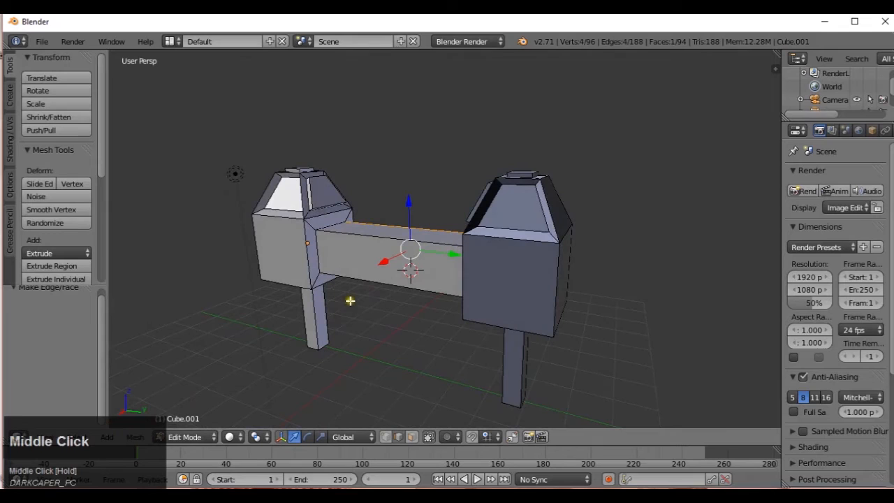